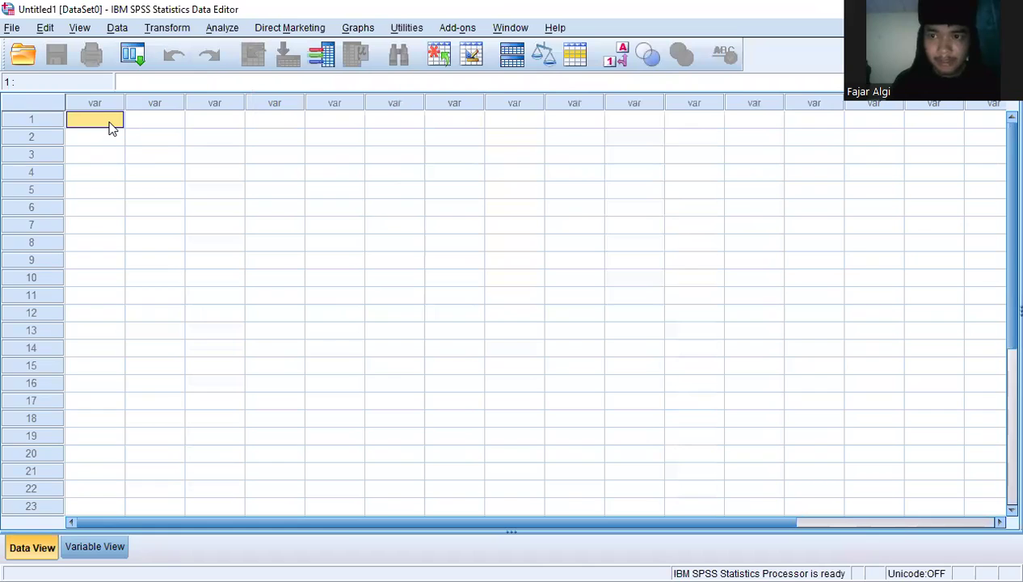
Paste the copied two-column data into the data sheet, starting at row 1 of the first column
{"action": "left_click", "coordinate": [159, 127]}
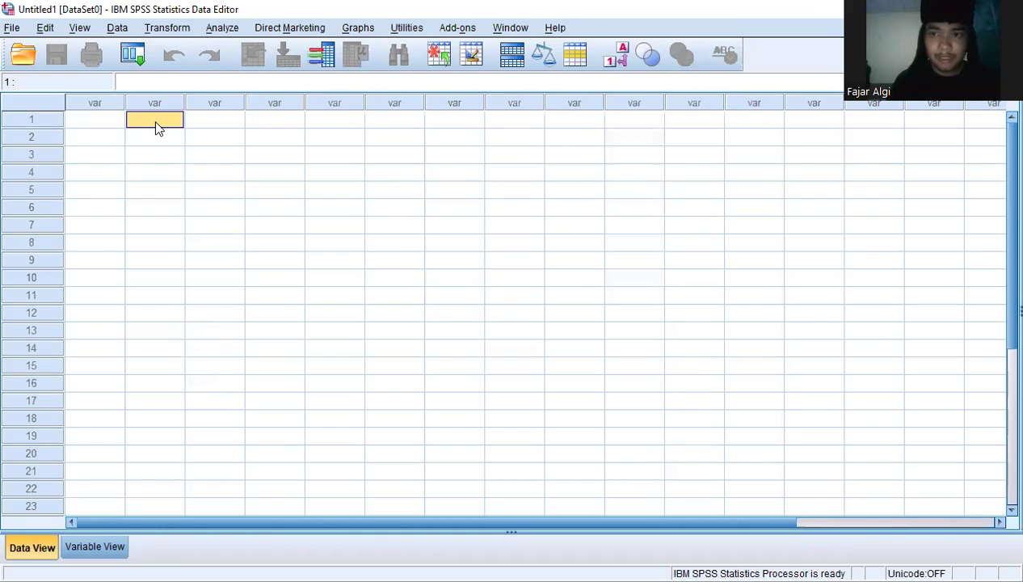
{"action": "left_click", "coordinate": [90, 119]}
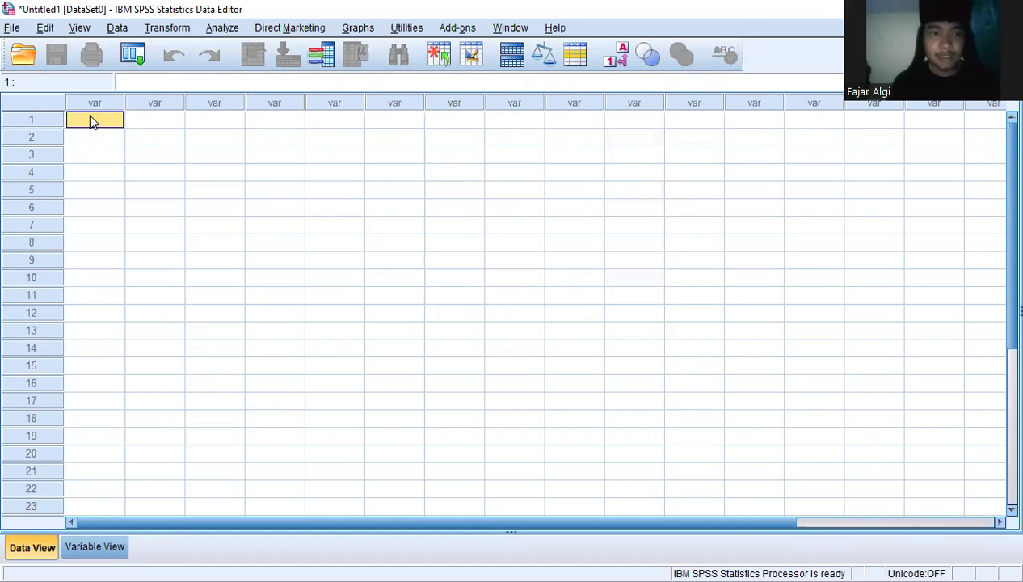
{"action": "key", "text": "ctrl+v"}
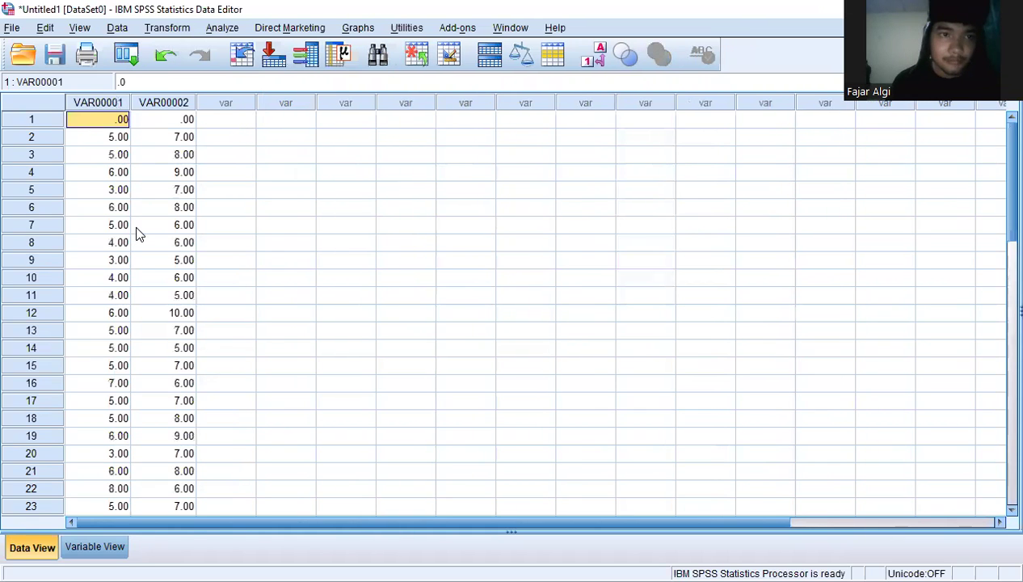
{"action": "scroll", "coordinate": [136, 233], "scroll_direction": "down", "scroll_amount": 10}
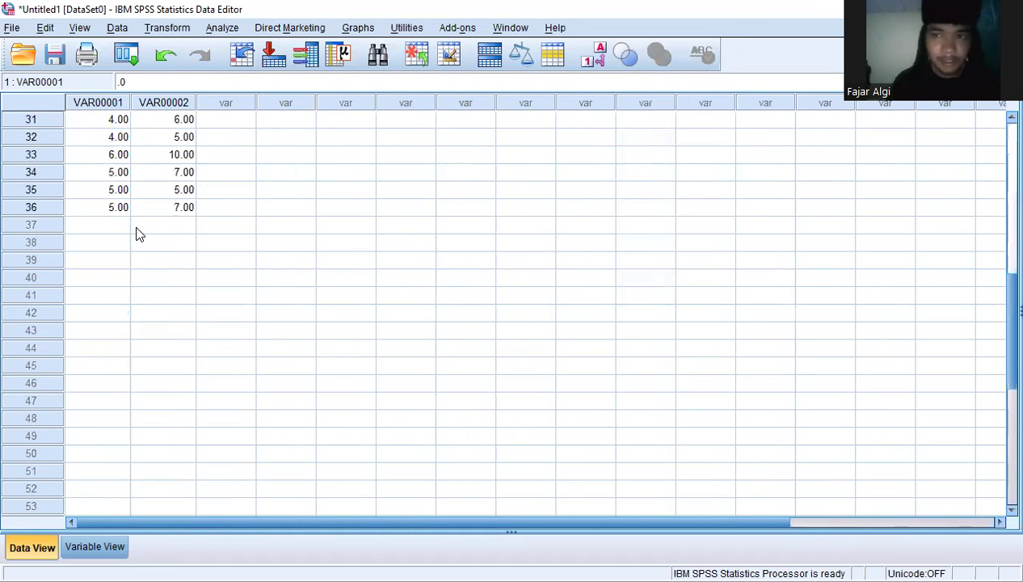
{"action": "scroll", "coordinate": [135, 233], "scroll_direction": "up", "scroll_amount": 4}
{"action": "scroll", "coordinate": [136, 234], "scroll_direction": "down", "scroll_amount": 1}
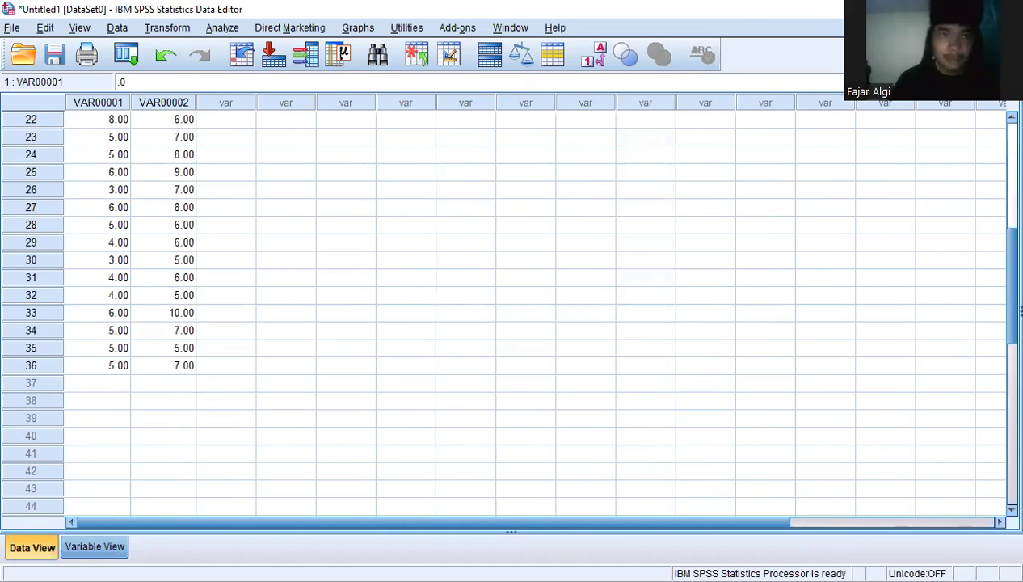
Label the variable VAR00001 as "pengalaman" and VAR00002 as "kemampuan"
{"action": "left_click", "coordinate": [94, 547]}
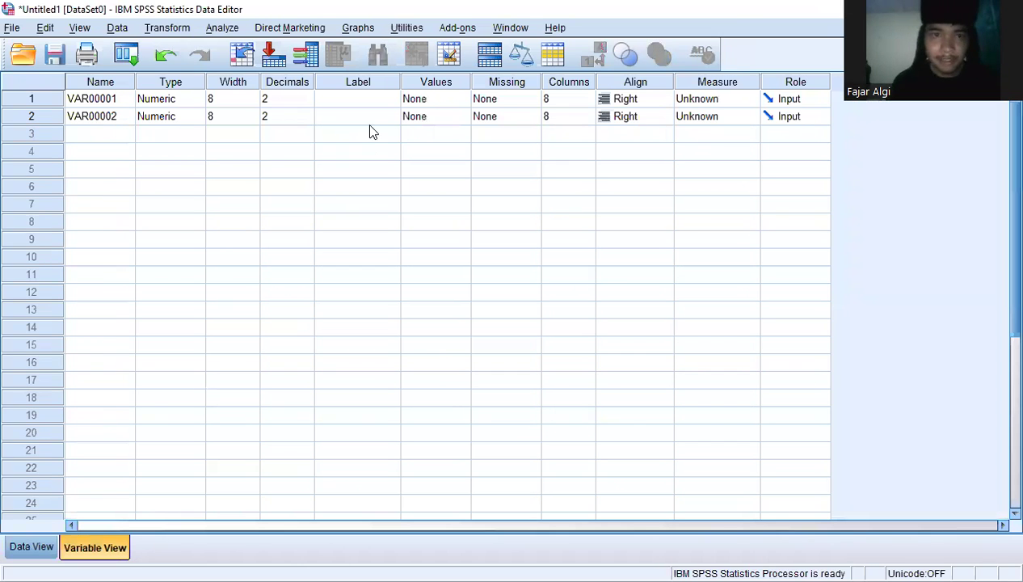
{"action": "left_click", "coordinate": [371, 101]}
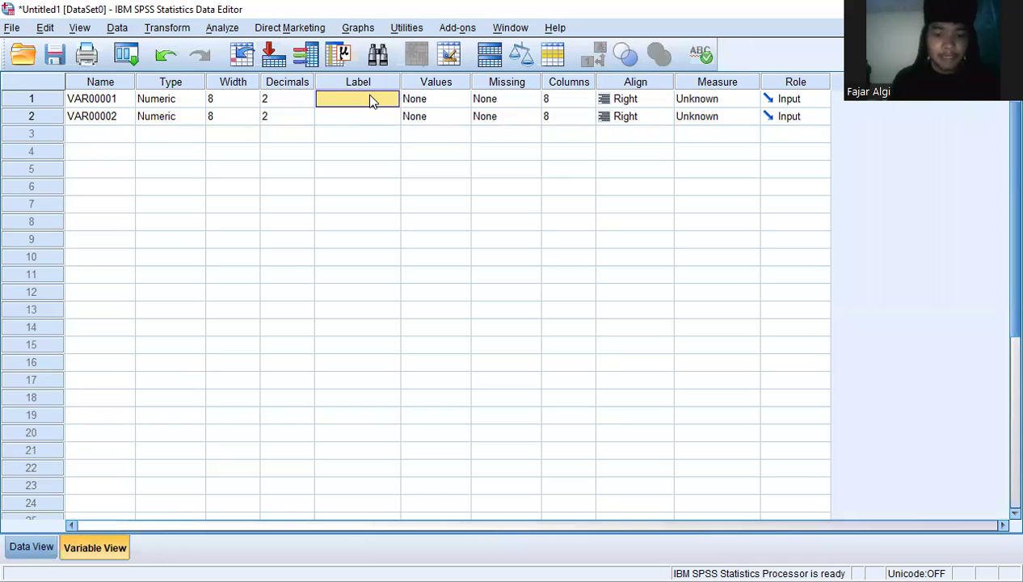
{"action": "type", "text": "PENGALAM"}
{"action": "key", "text": "BackSpace"}
{"action": "key", "text": "BackSpace"}
{"action": "key", "text": "BackSpace"}
{"action": "key", "text": "BackSpace"}
{"action": "key", "text": "BackSpace"}
{"action": "key", "text": "BackSpace"}
{"action": "key", "text": "BackSpace"}
{"action": "key", "text": "BackSpace"}
{"action": "type", "text": "pengalaman"}
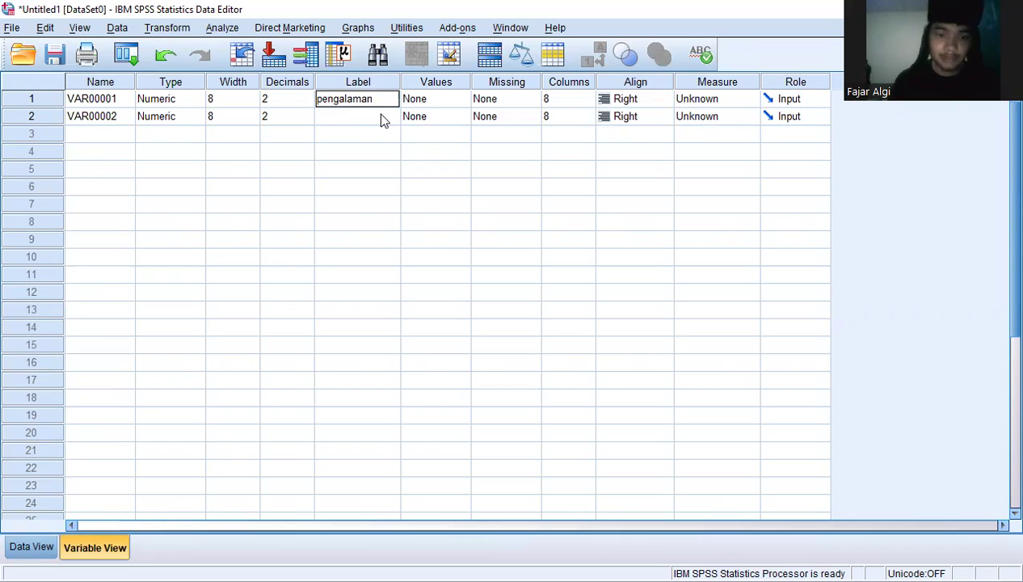
{"action": "left_click", "coordinate": [380, 115]}
{"action": "type", "text": "kemampuan"}
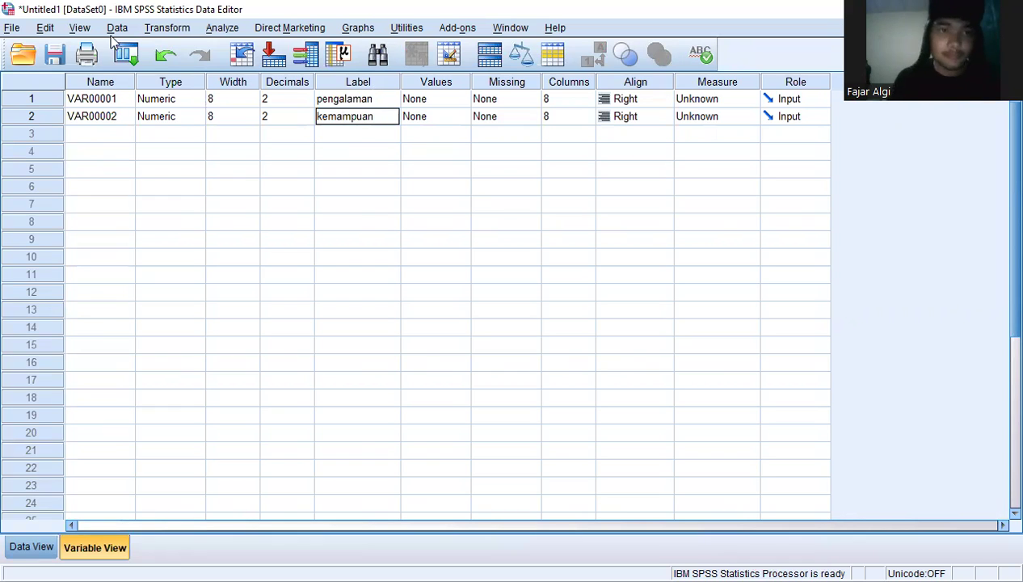
Set up a bivariate correlation with pengalaman and kemampuan as the variables to analyze
{"action": "left_click", "coordinate": [217, 30]}
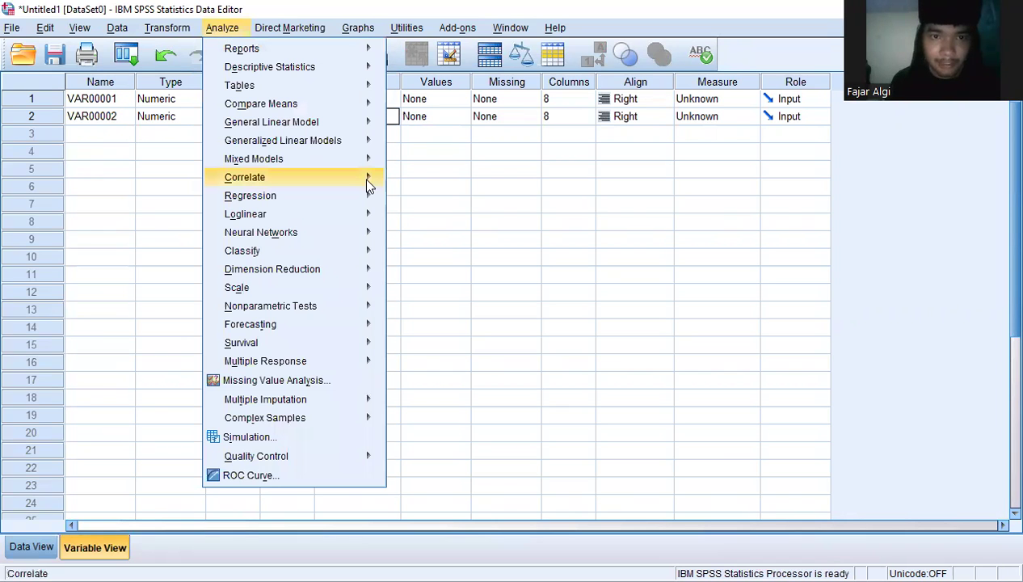
{"action": "mouse_move", "coordinate": [368, 185]}
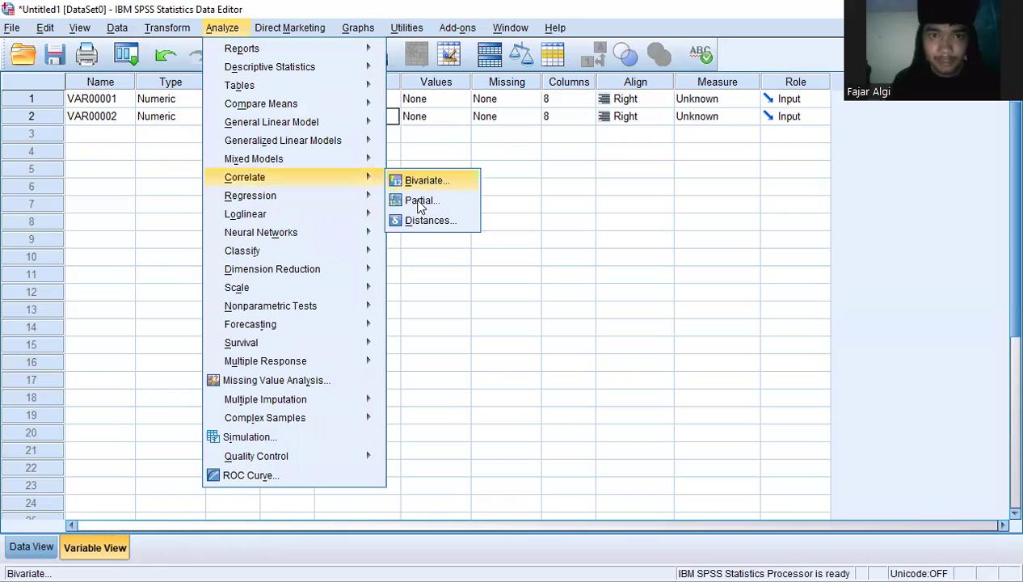
{"action": "left_click", "coordinate": [417, 181]}
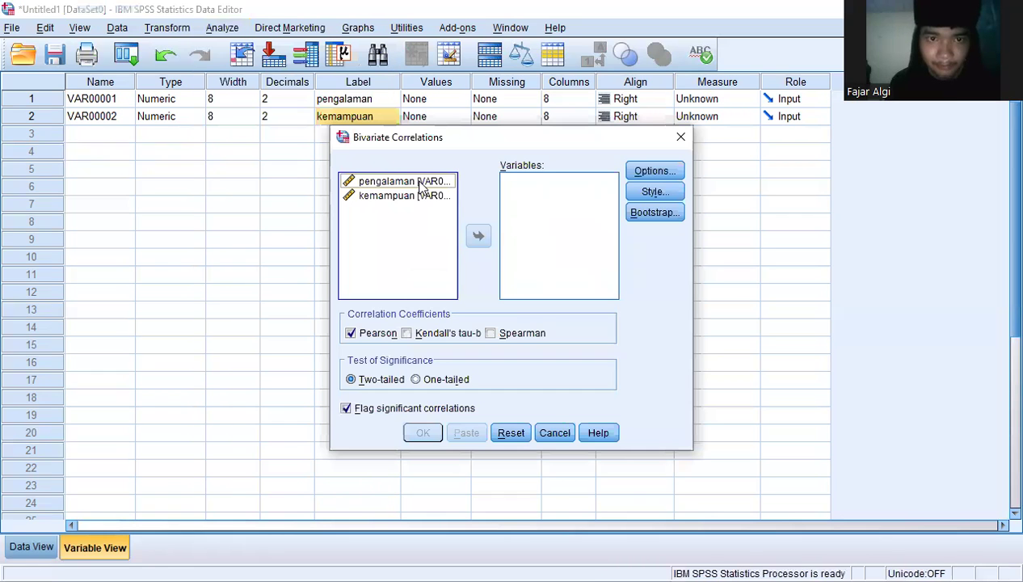
{"action": "left_click", "coordinate": [420, 183]}
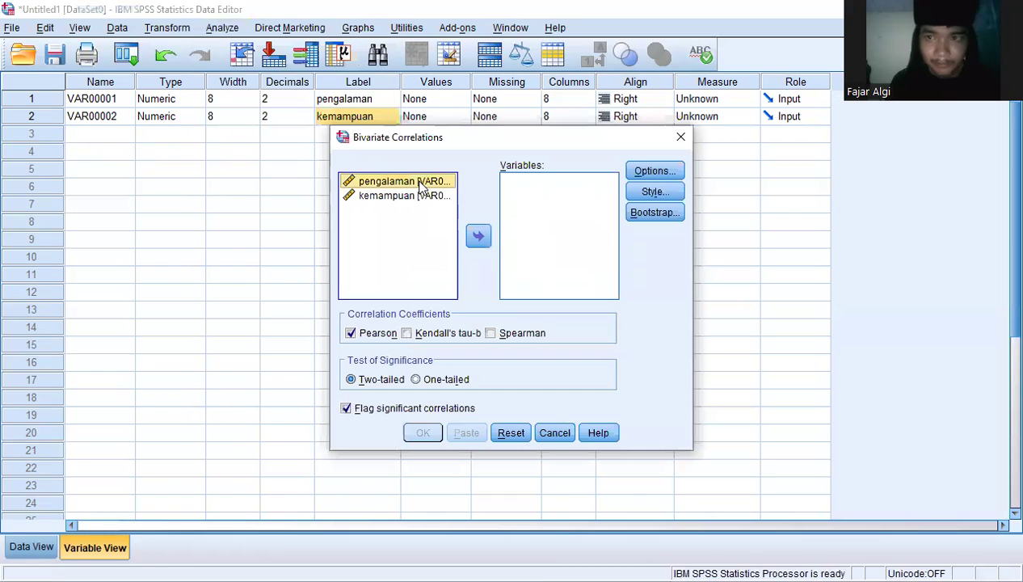
{"action": "left_click", "coordinate": [479, 236]}
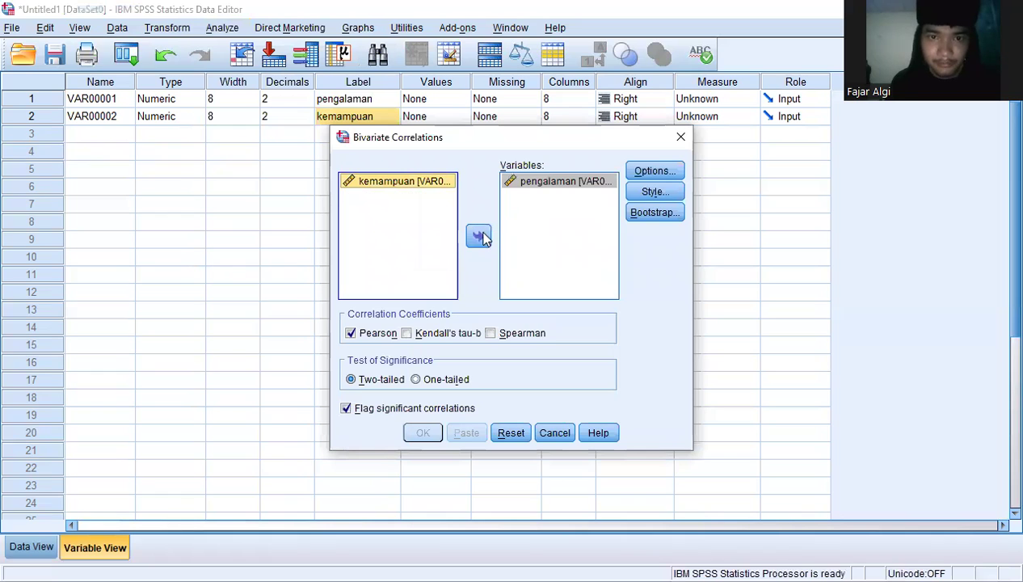
{"action": "left_click", "coordinate": [478, 236]}
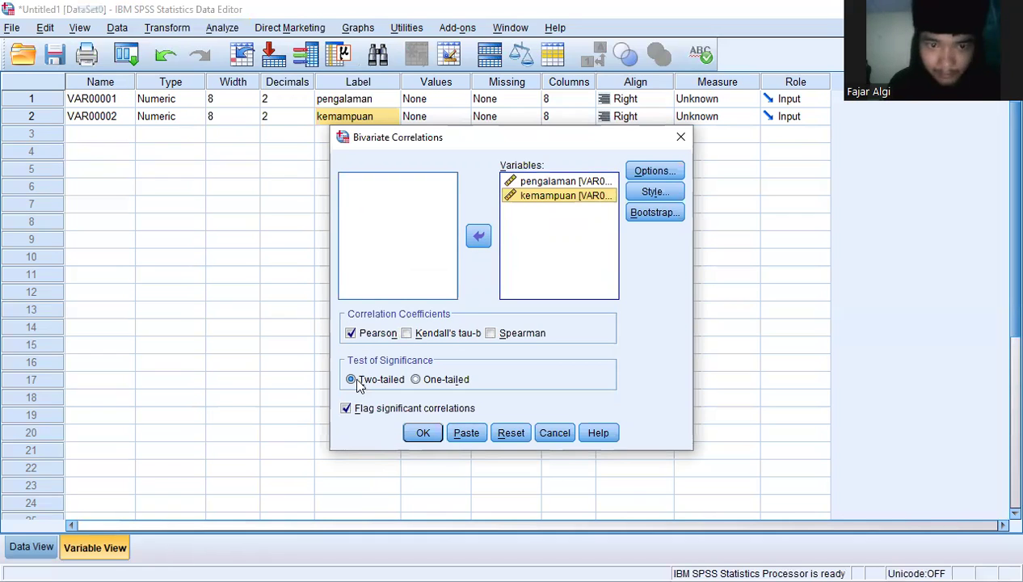
Run the Pearson correlation with a two-tailed test of significance
{"action": "left_click", "coordinate": [416, 380]}
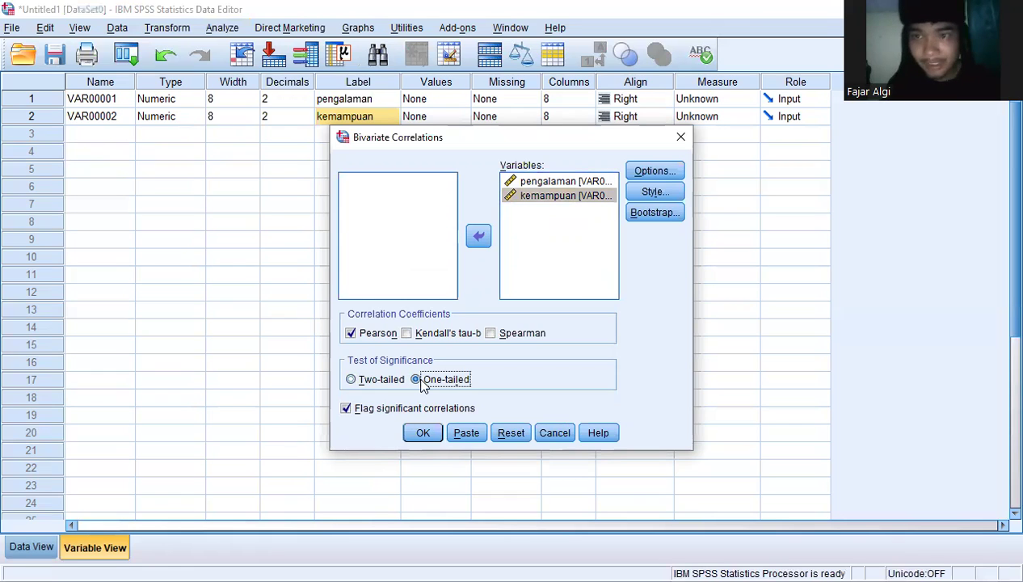
{"action": "left_click", "coordinate": [352, 386]}
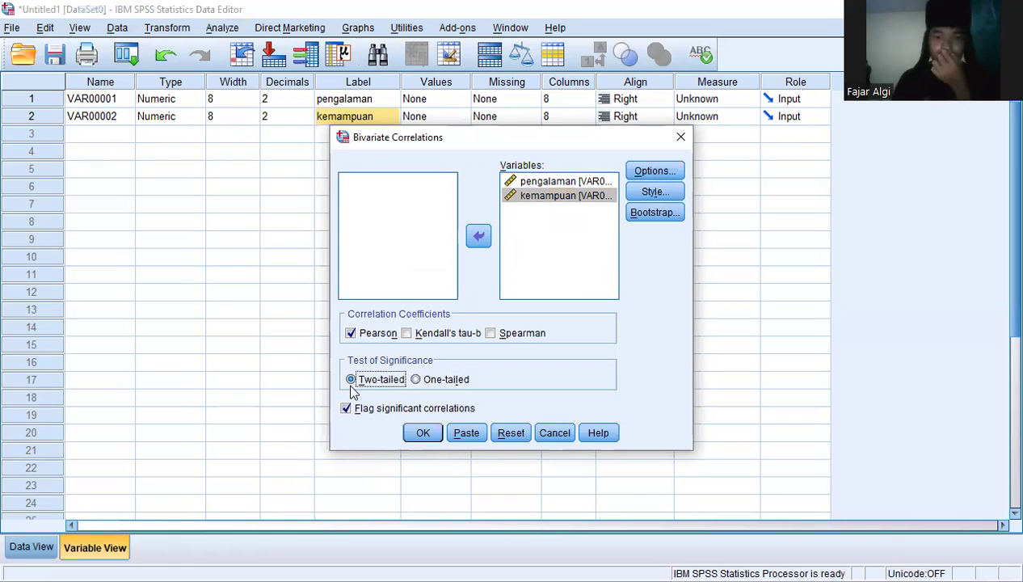
{"action": "left_click", "coordinate": [421, 433]}
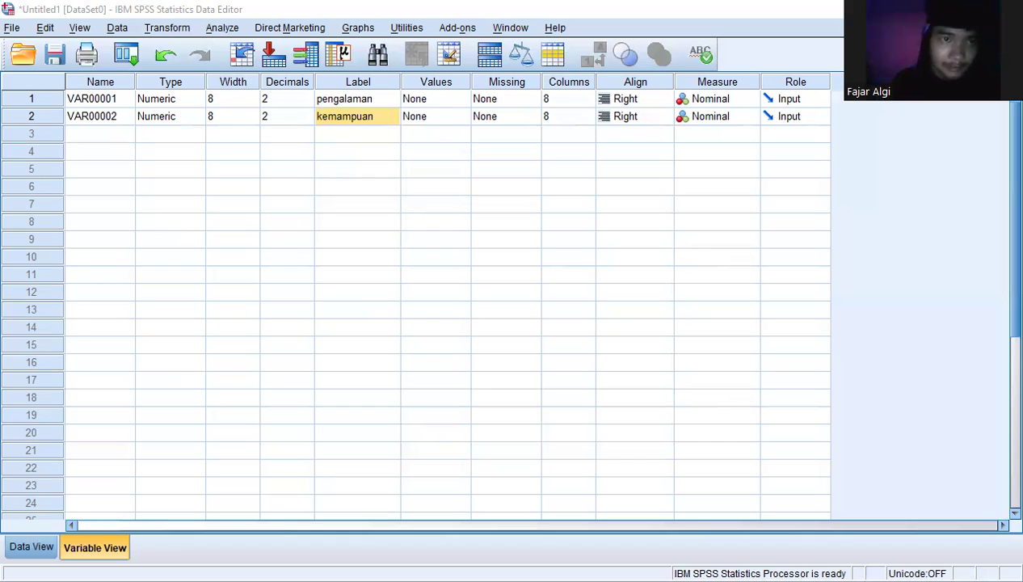
{"action": "left_click", "coordinate": [363, 104]}
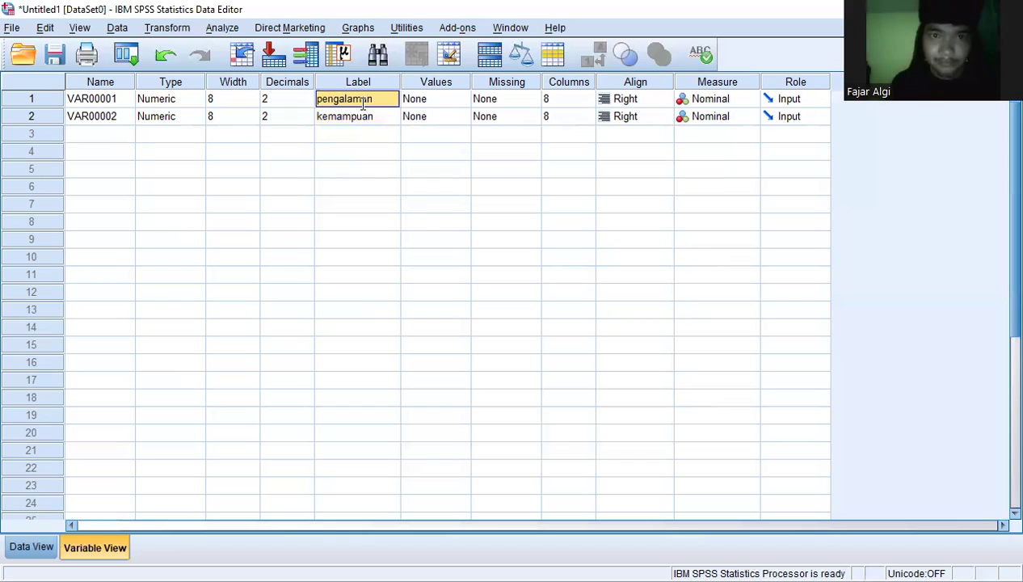
{"action": "double_click", "coordinate": [362, 104]}
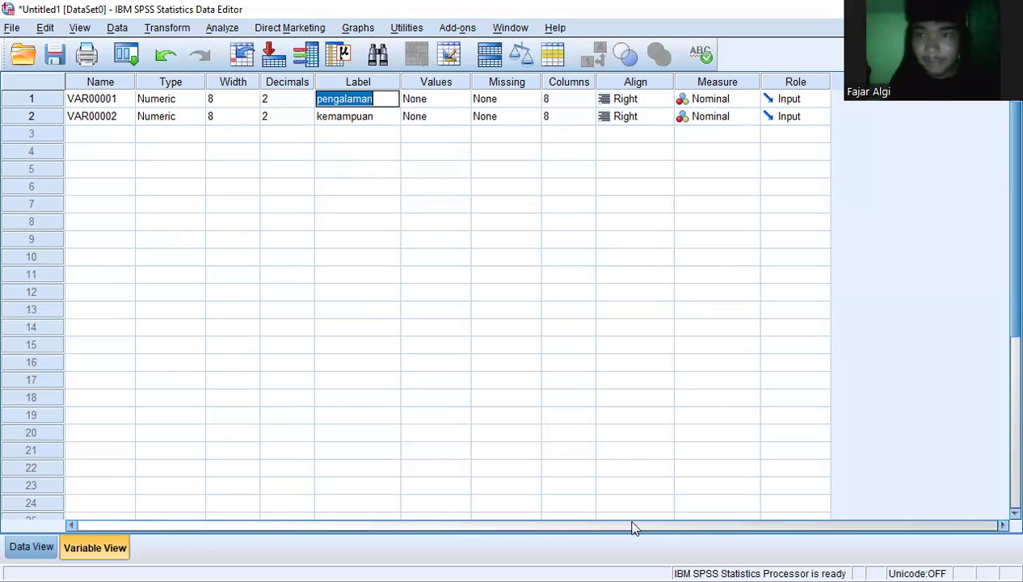
{"action": "key", "text": "alt+Tab"}
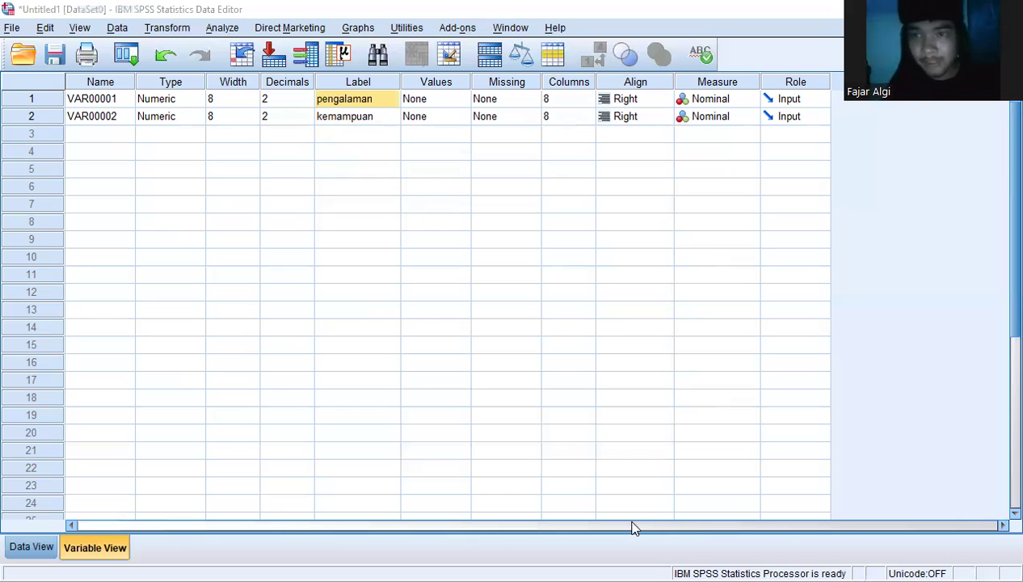